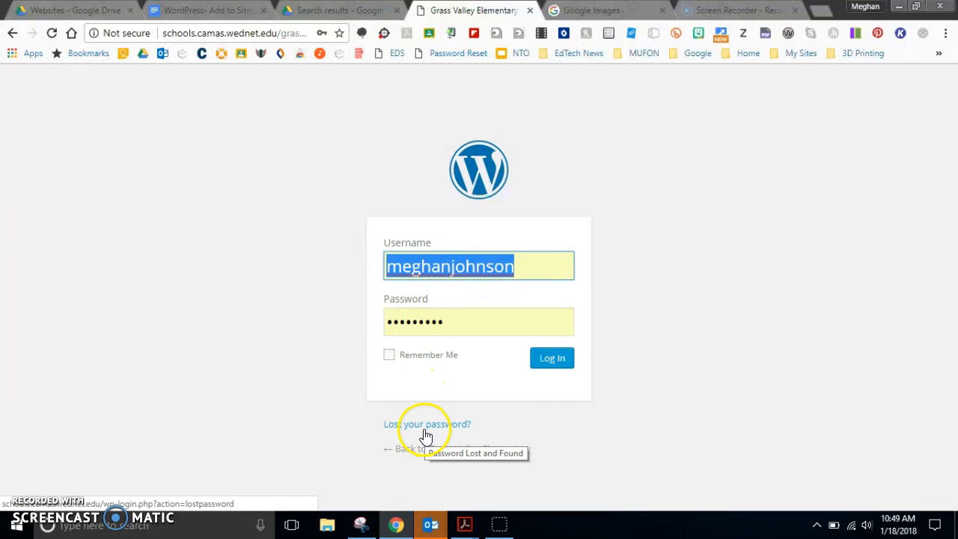
Step: Log in to the Grass Valley Elementary site and open the Second Grade page under Student Sites for editing
{"action": "left_click", "coordinate": [552, 359]}
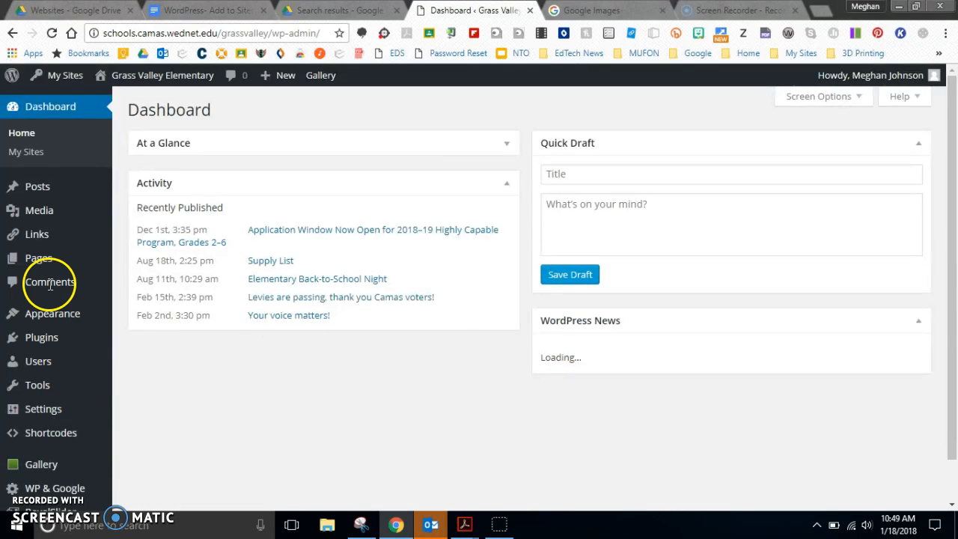
{"action": "mouse_move", "coordinate": [43, 259]}
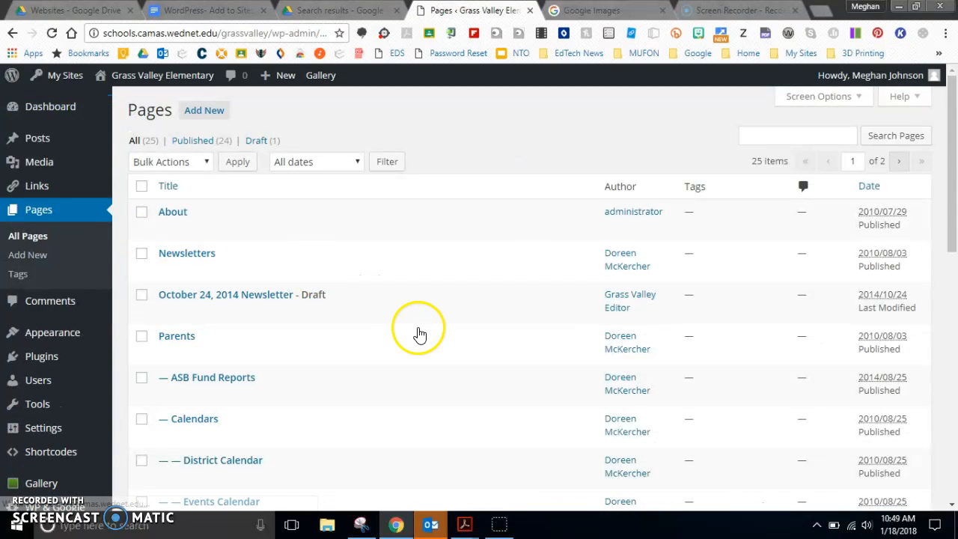
{"action": "left_click_drag", "start_coordinate": [953, 146], "coordinate": [949, 440]}
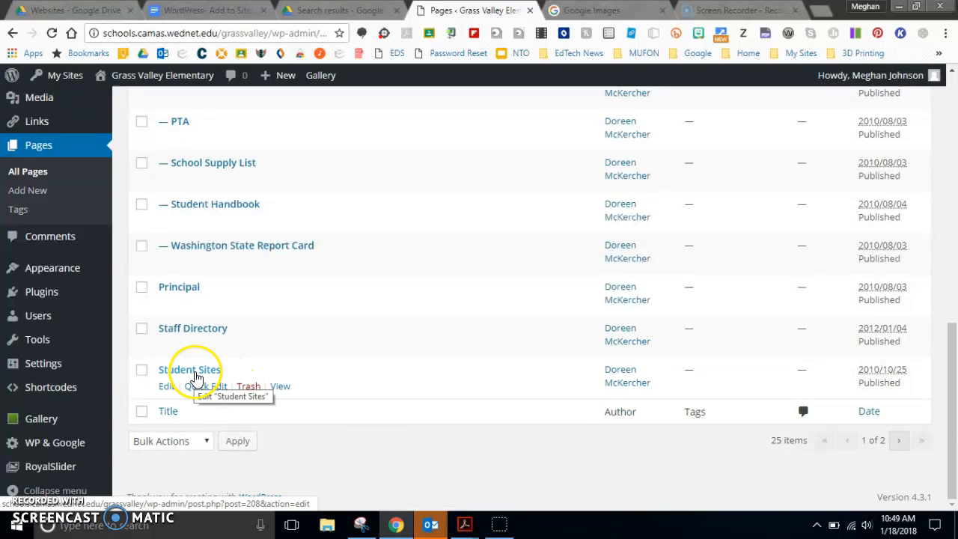
{"action": "left_click", "coordinate": [899, 440]}
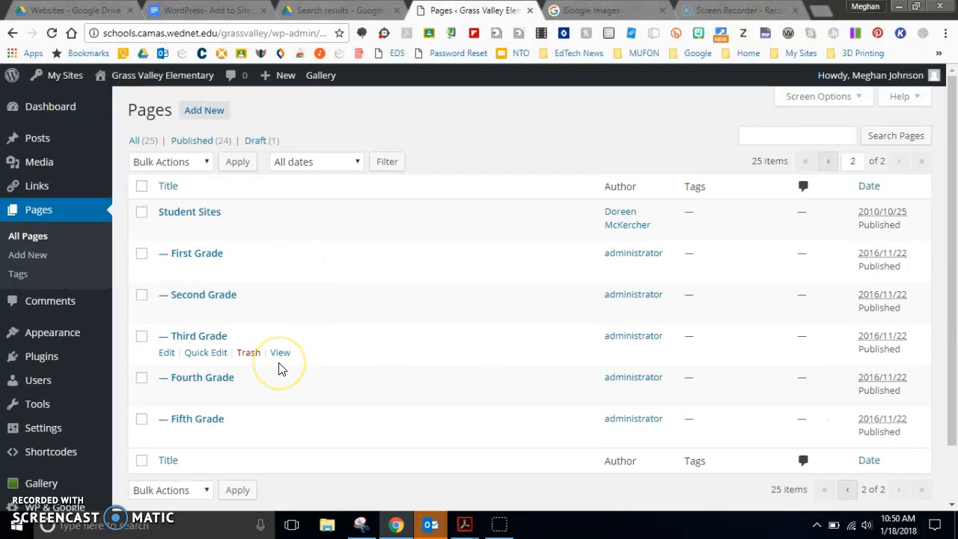
{"action": "left_click_drag", "start_coordinate": [282, 365], "coordinate": [193, 296]}
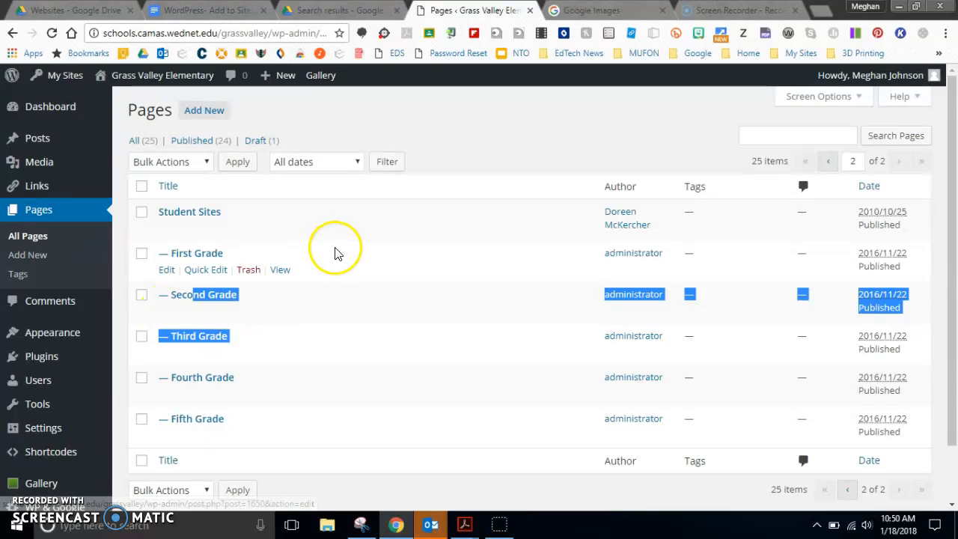
{"action": "left_click", "coordinate": [165, 311]}
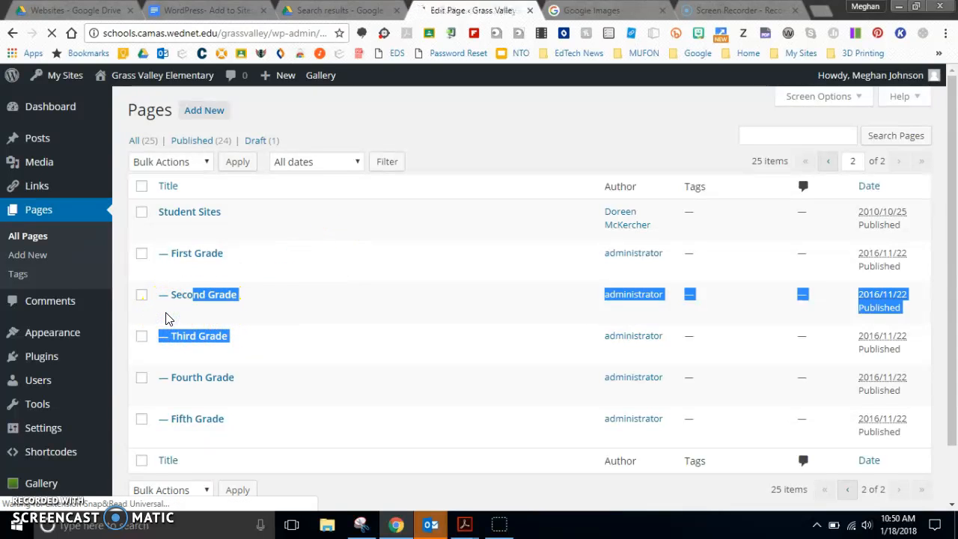
Step: Switch to Google Images and search for "google drive"
{"action": "left_click", "coordinate": [581, 16]}
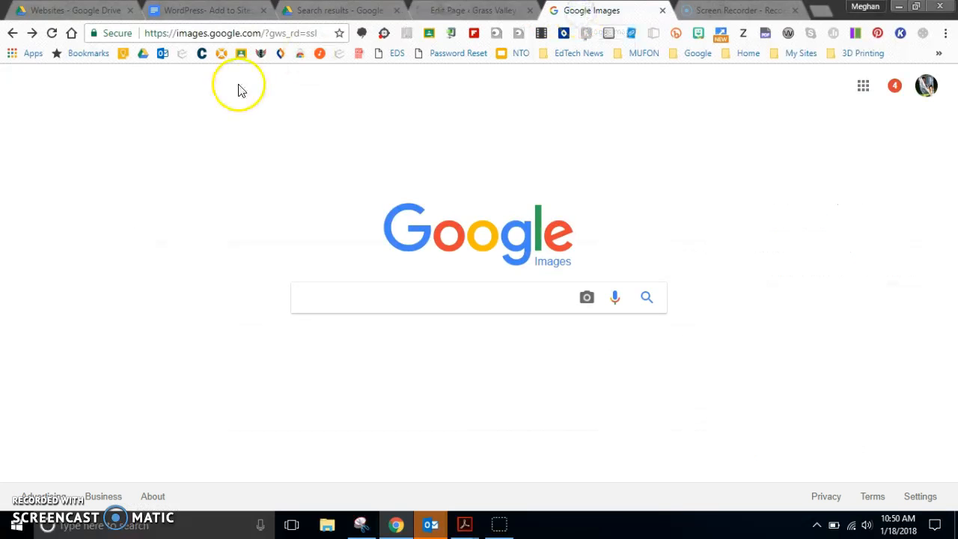
{"action": "left_click", "coordinate": [367, 294]}
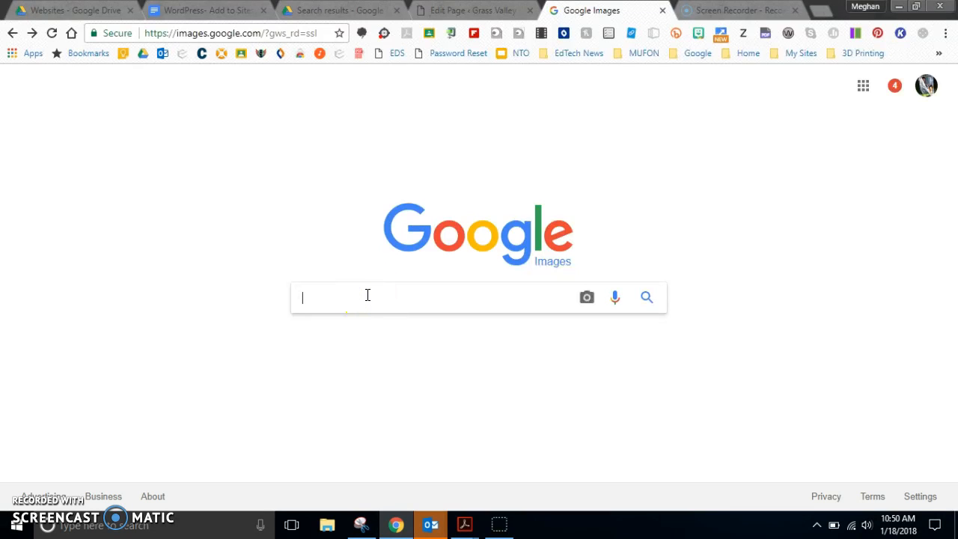
{"action": "type", "text": "google di"}
{"action": "key", "text": "BackSpace"}
{"action": "type", "text": "rive"}
{"action": "key", "text": "Return"}
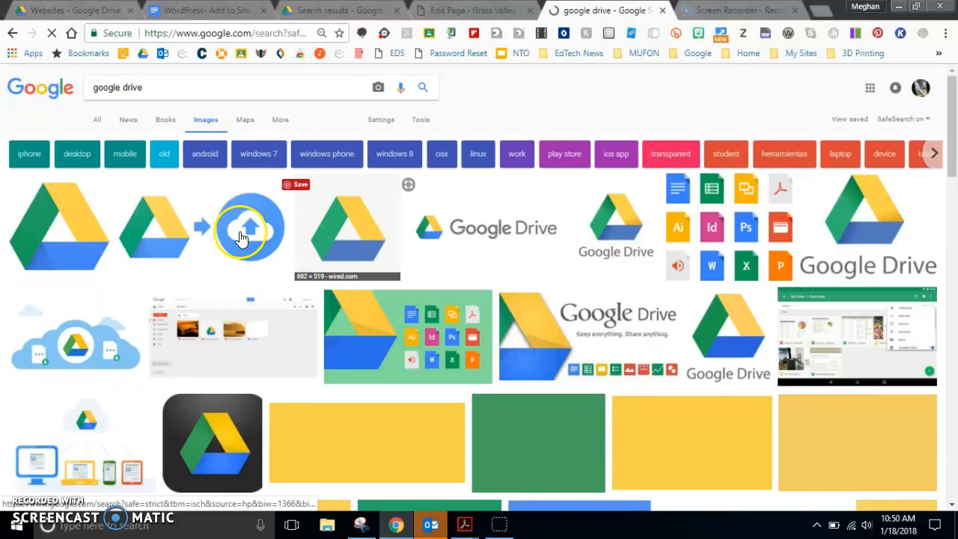
Step: Open the plain Google Drive triangle logo from the image results and save it to the computer as logo-drive.png
{"action": "left_click", "coordinate": [78, 246]}
{"action": "right_click", "coordinate": [294, 318]}
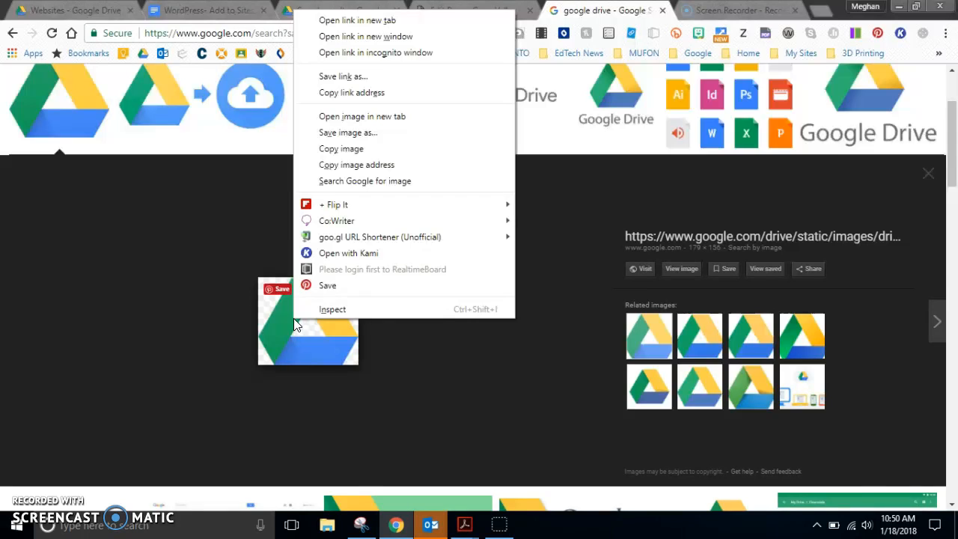
{"action": "left_click", "coordinate": [370, 134]}
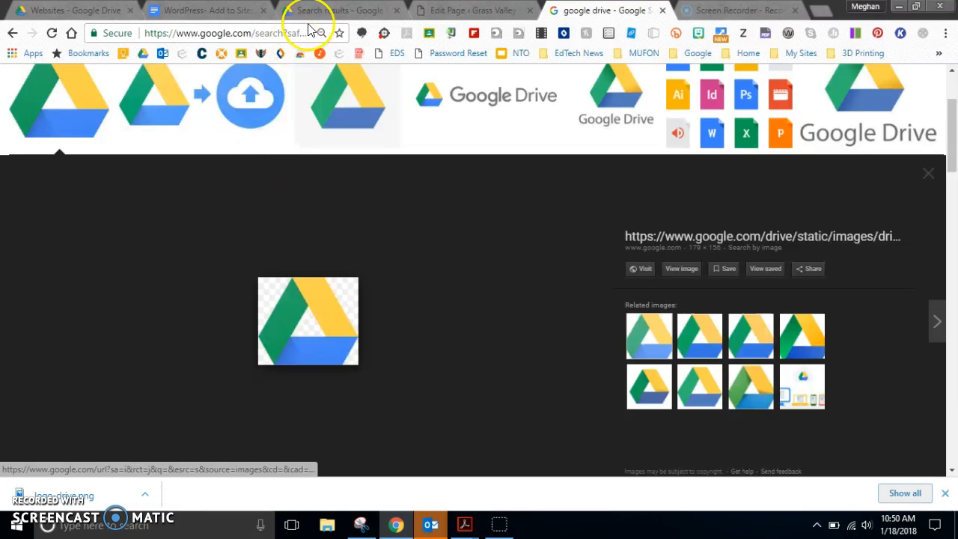
Step: Return to the Second Grade page editor and add an empty line below the Vocabulary SpellingCity logo in the table
{"action": "left_click", "coordinate": [486, 13]}
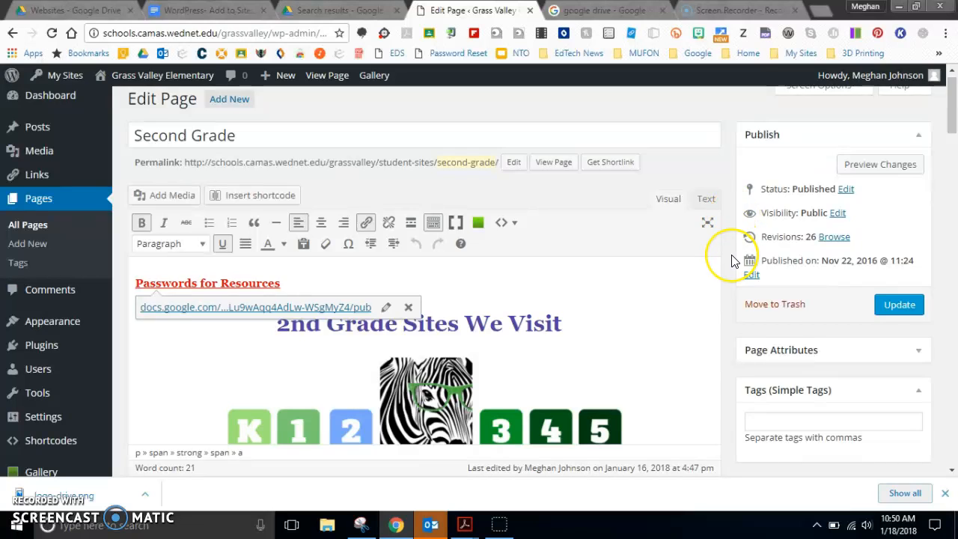
{"action": "scroll", "coordinate": [731, 261], "scroll_direction": "down", "scroll_amount": 7}
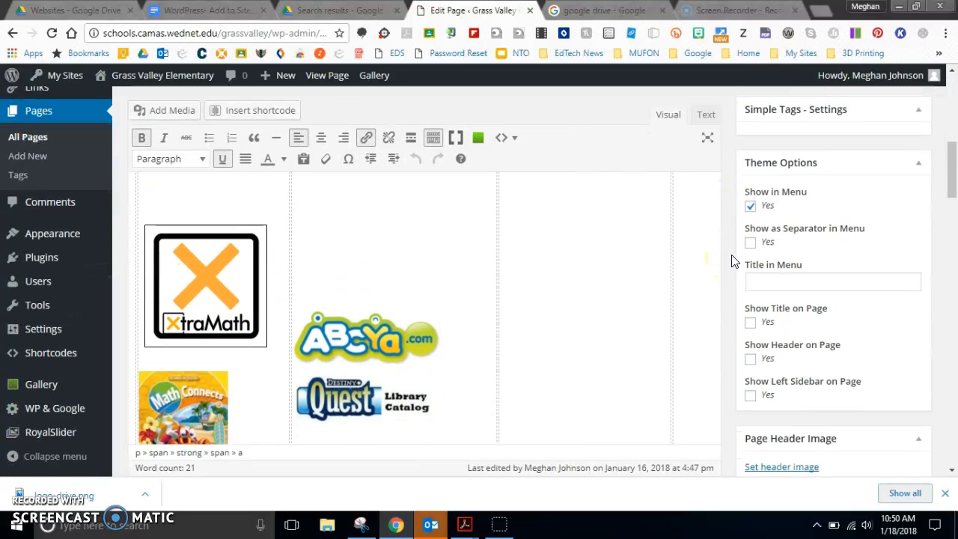
{"action": "scroll", "coordinate": [732, 260], "scroll_direction": "down", "scroll_amount": 5}
{"action": "scroll", "coordinate": [732, 261], "scroll_direction": "down", "scroll_amount": 6}
{"action": "scroll", "coordinate": [732, 260], "scroll_direction": "down", "scroll_amount": 6}
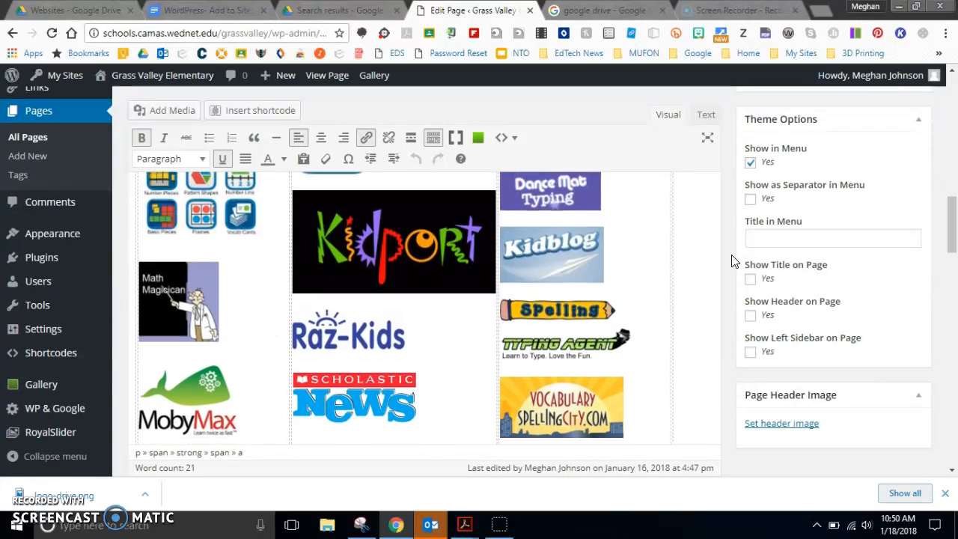
{"action": "scroll", "coordinate": [731, 261], "scroll_direction": "down", "scroll_amount": 2}
{"action": "left_click", "coordinate": [636, 358]}
{"action": "key", "text": "Return"}
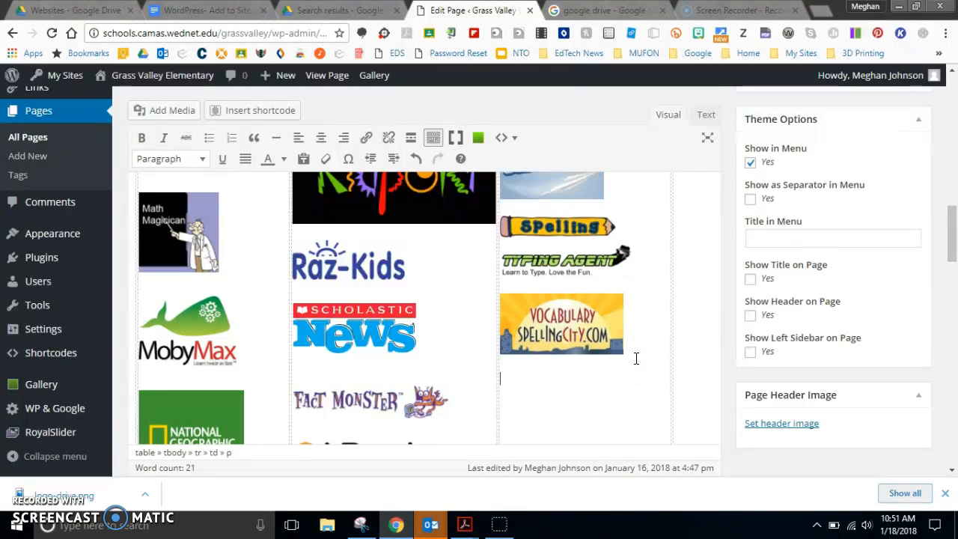
Step: Upload logo-drive.png from the Downloads folder to the page's media library
{"action": "left_click", "coordinate": [171, 110]}
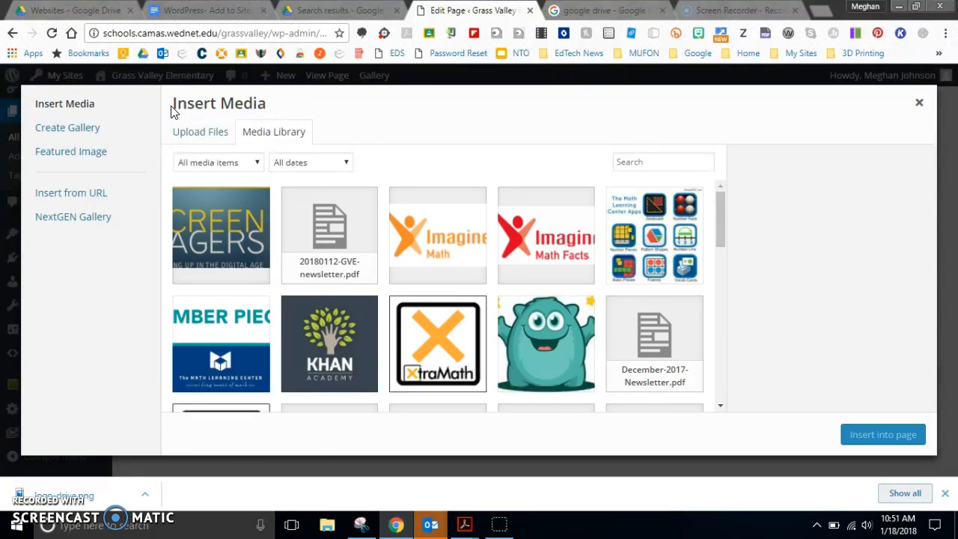
{"action": "left_click", "coordinate": [207, 134]}
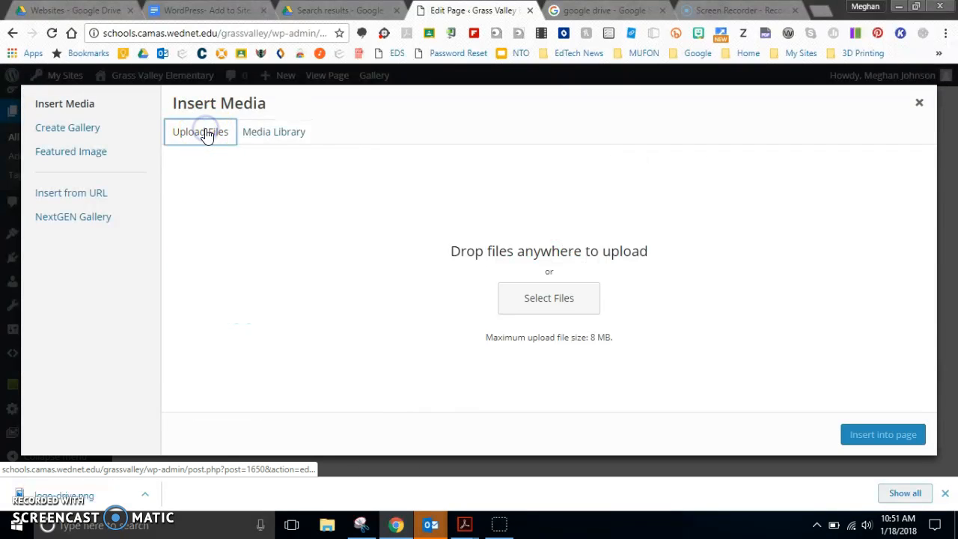
{"action": "left_click", "coordinate": [546, 299]}
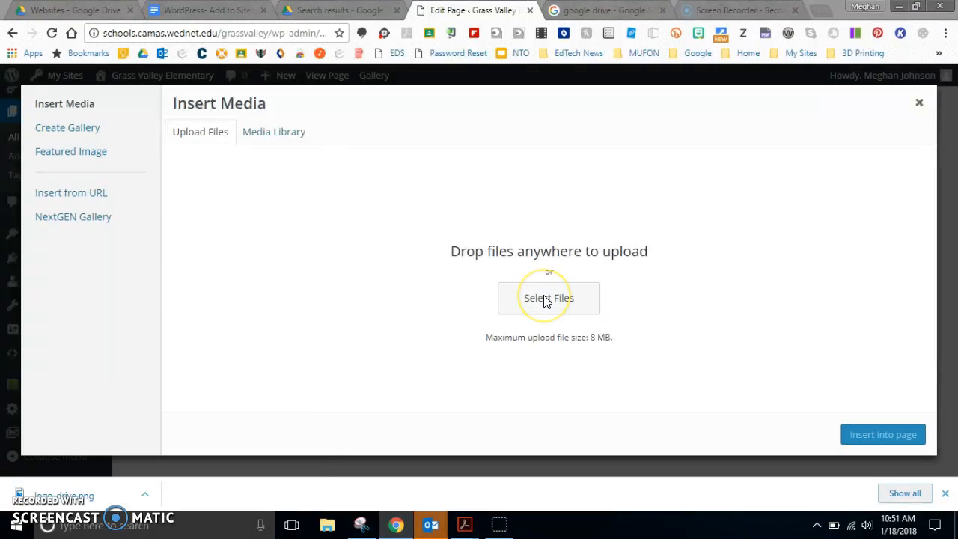
{"action": "left_click", "coordinate": [21, 140]}
{"action": "left_click", "coordinate": [71, 349]}
{"action": "left_click", "coordinate": [887, 57]}
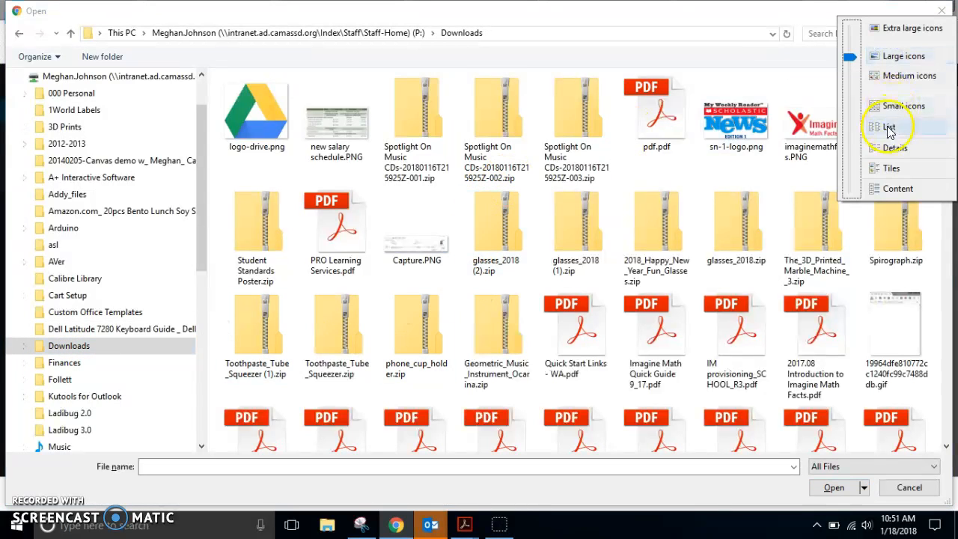
{"action": "left_click", "coordinate": [887, 126]}
{"action": "left_click", "coordinate": [888, 57]}
{"action": "left_click", "coordinate": [890, 62]}
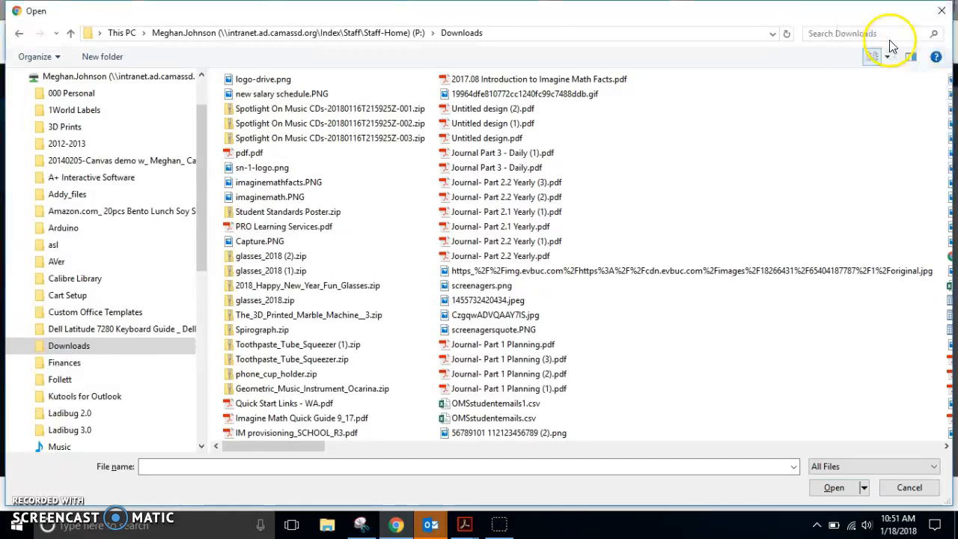
{"action": "left_click", "coordinate": [229, 116]}
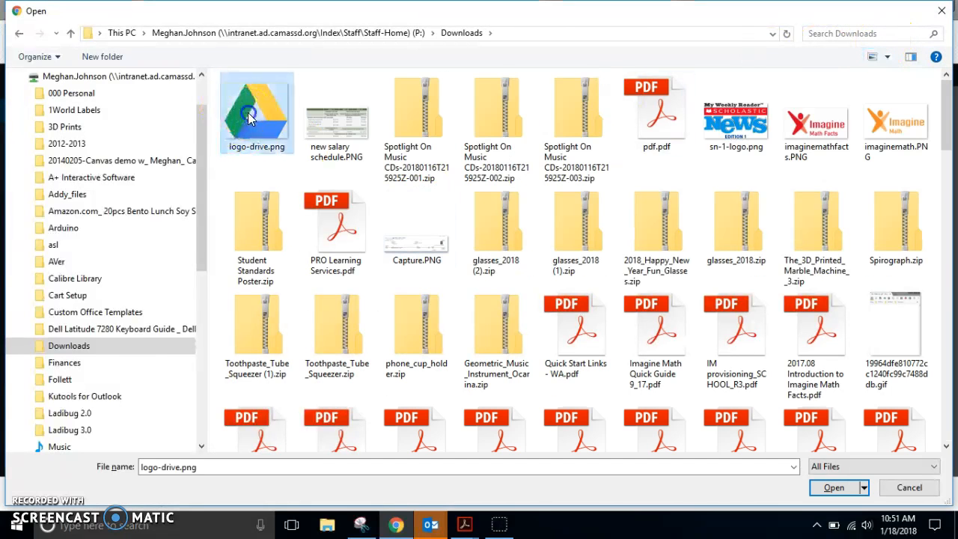
{"action": "left_click", "coordinate": [846, 488]}
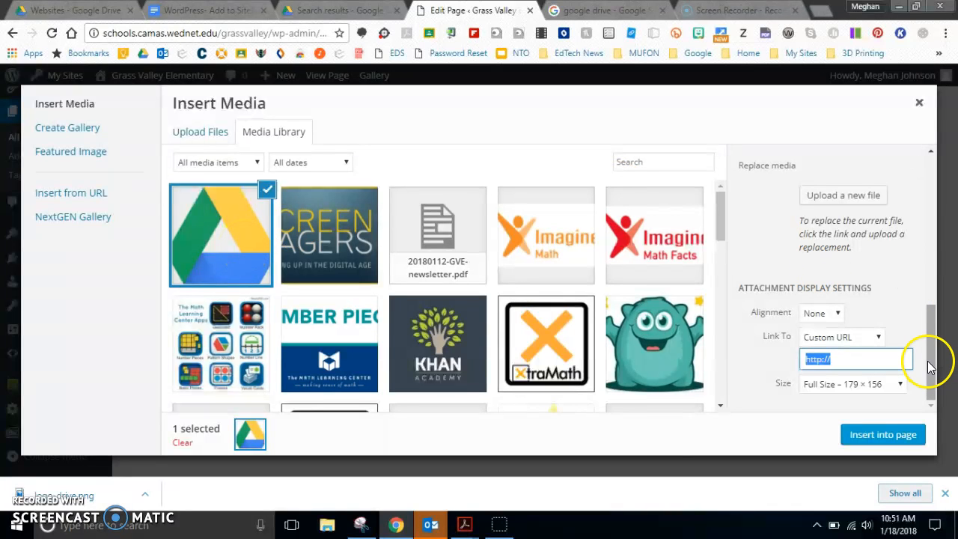
Step: Set the uploaded Drive logo's size to Thumbnail – 150 × 150 and insert it into the page
{"action": "left_click", "coordinate": [928, 387]}
{"action": "left_click", "coordinate": [896, 384]}
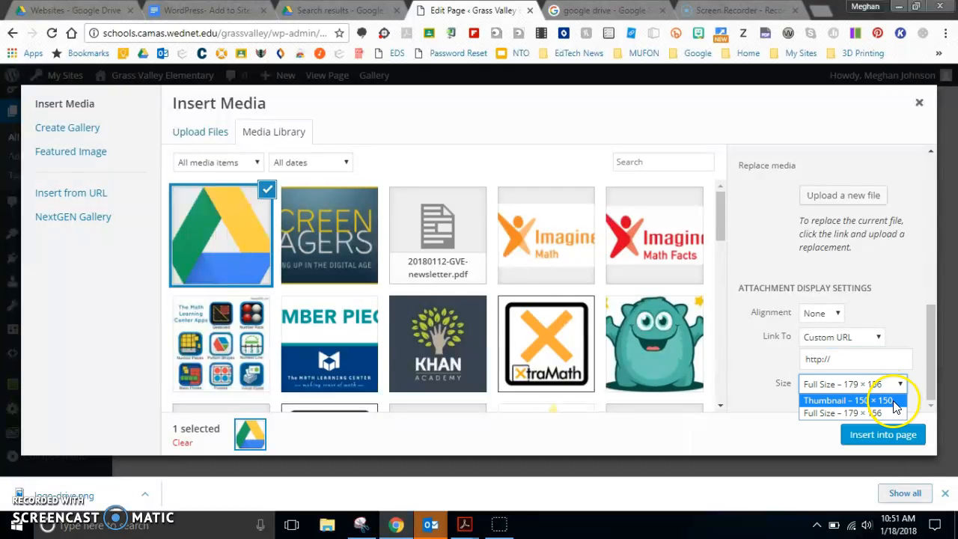
{"action": "left_click", "coordinate": [895, 401]}
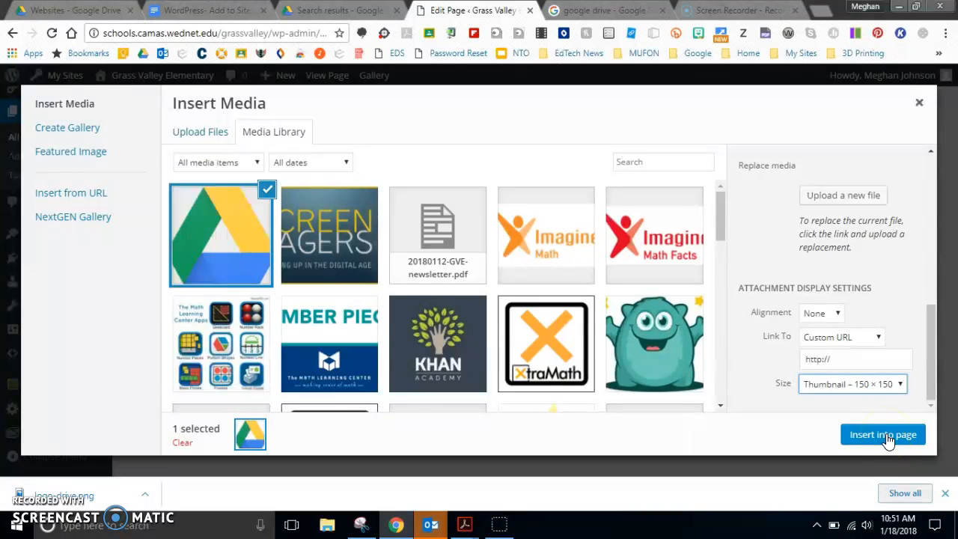
{"action": "left_click", "coordinate": [888, 436]}
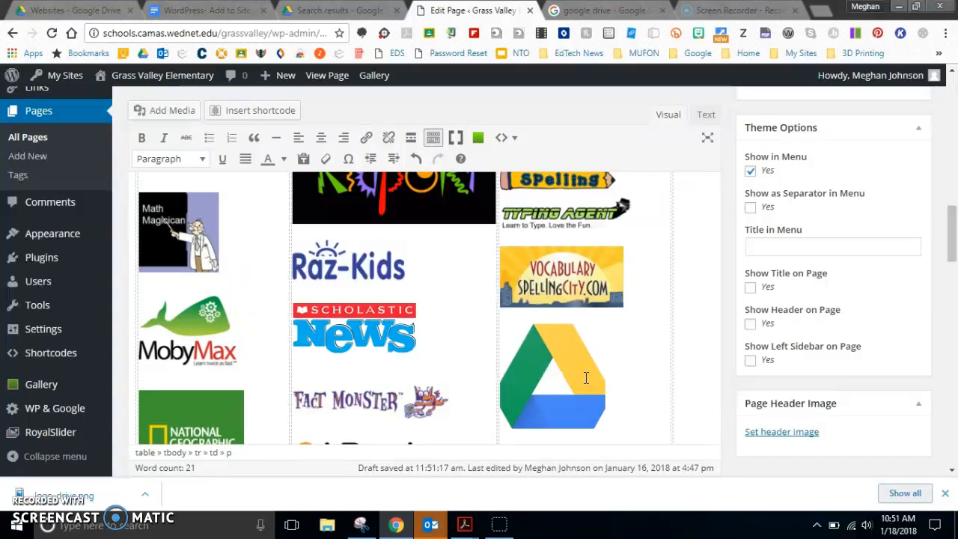
Step: Open the inserted Drive logo's image details and set its link target to Custom URL
{"action": "left_click", "coordinate": [547, 386]}
{"action": "left_click", "coordinate": [588, 307]}
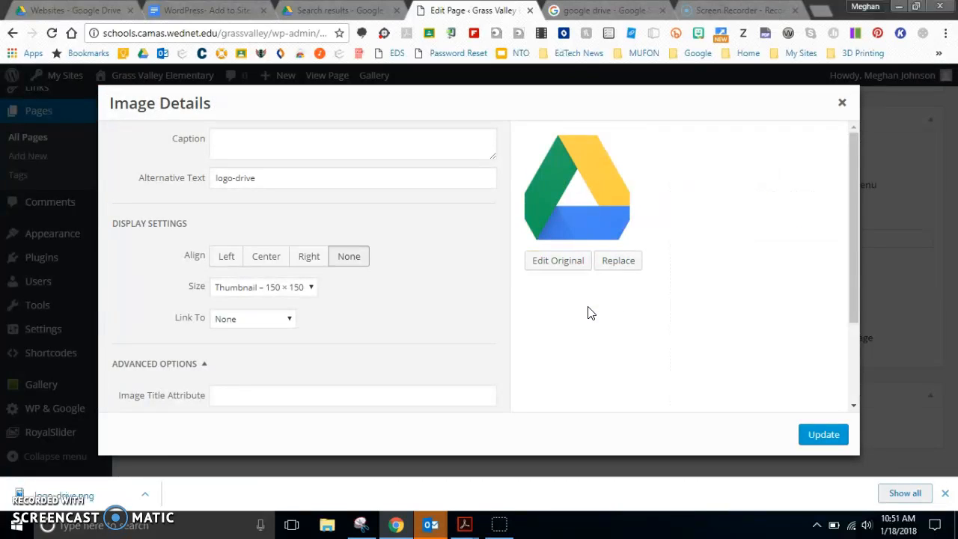
{"action": "left_click", "coordinate": [284, 321]}
{"action": "left_click", "coordinate": [272, 361]}
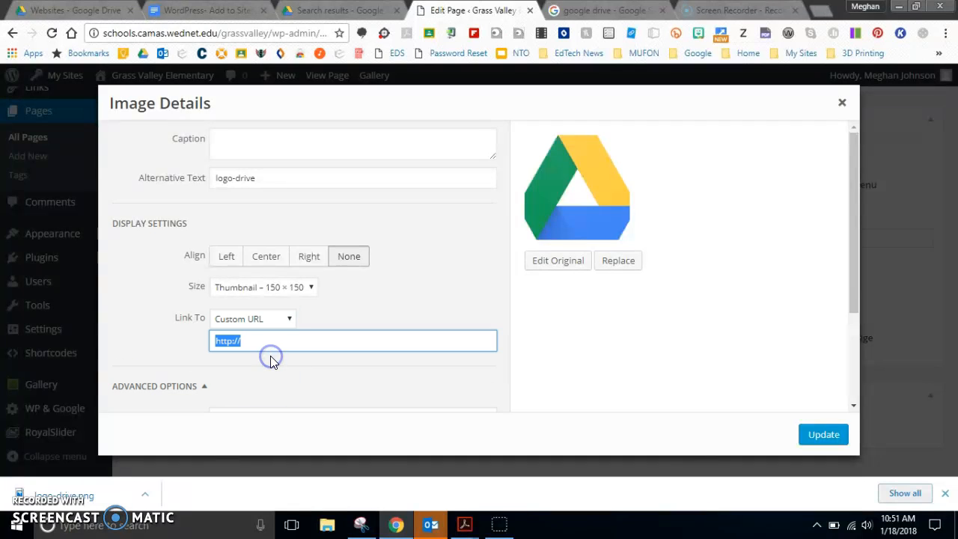
Step: Open drive.google.com in a new browser tab and copy the page's web address
{"action": "left_click", "coordinate": [821, 12]}
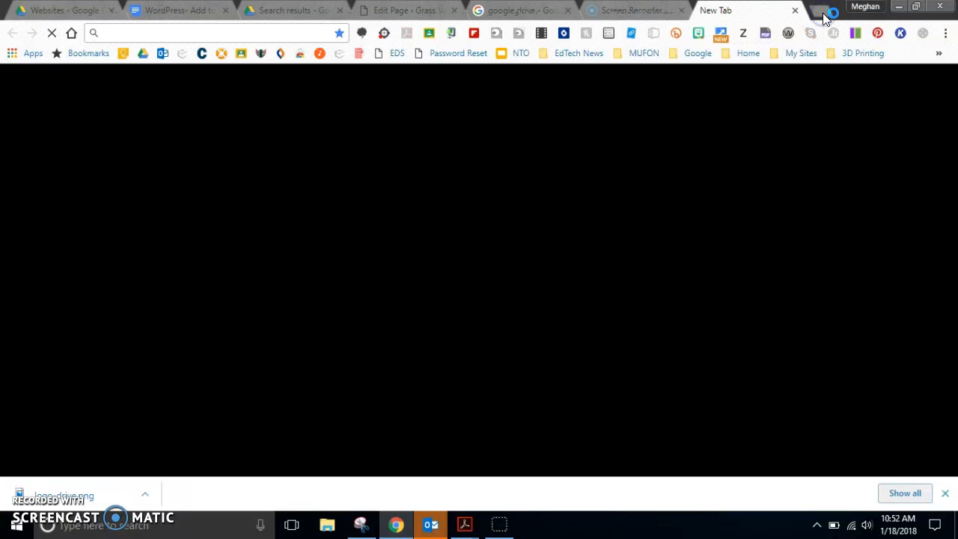
{"action": "type", "text": "drive.google.com"}
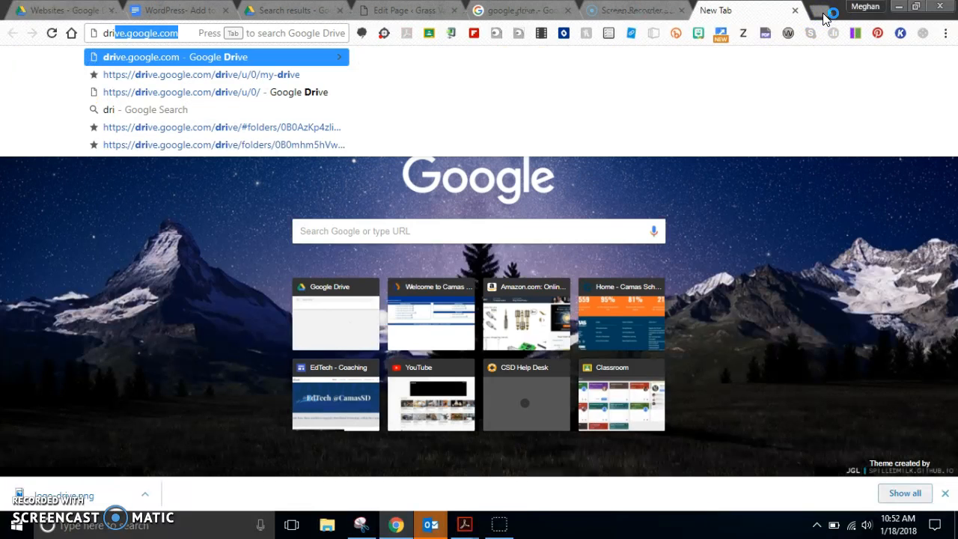
{"action": "key", "text": "Return"}
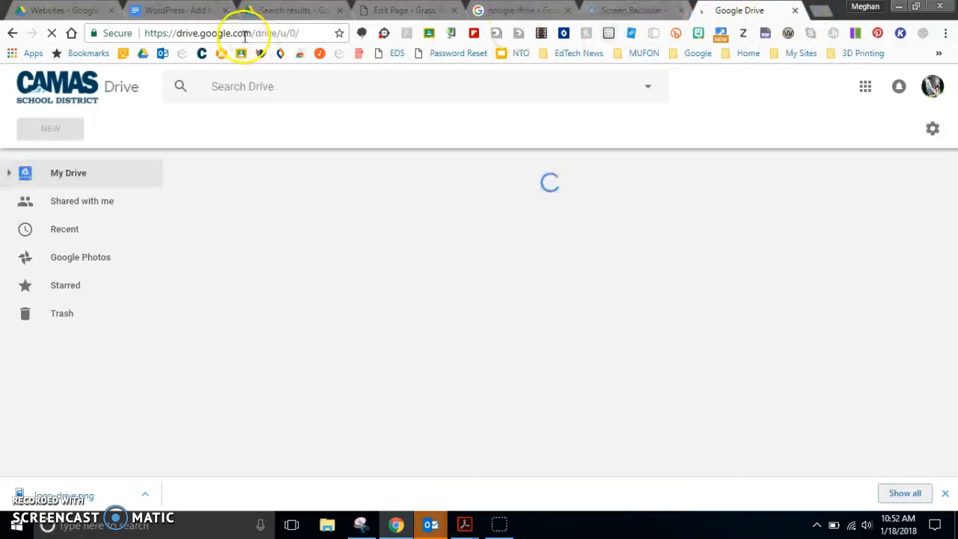
{"action": "left_click", "coordinate": [245, 33]}
{"action": "key", "text": "ctrl+c"}
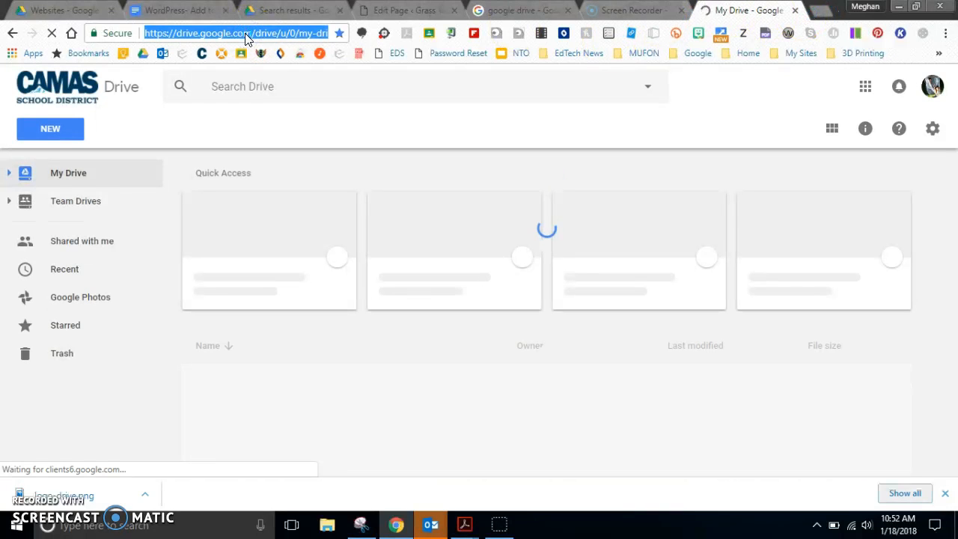
{"action": "left_click", "coordinate": [382, 16]}
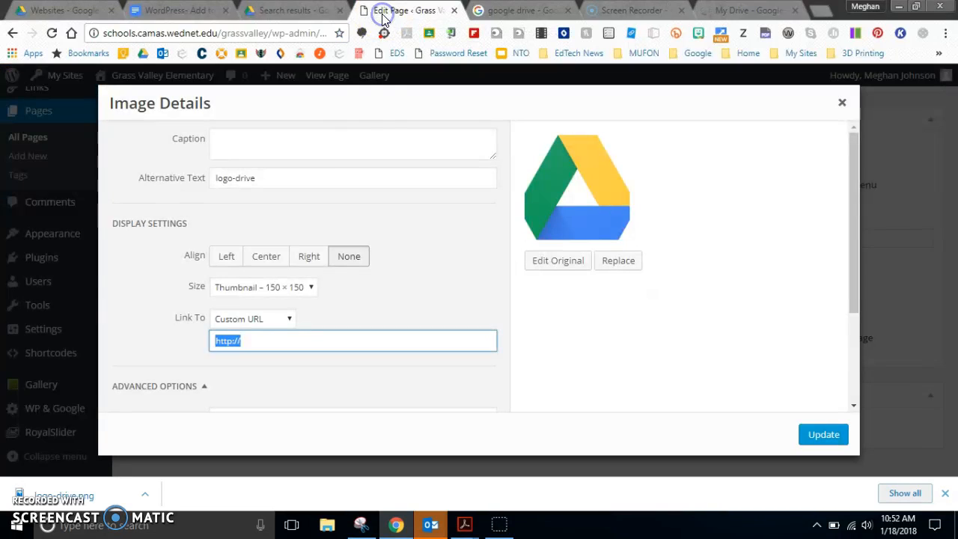
{"action": "key", "text": "ctrl+v"}
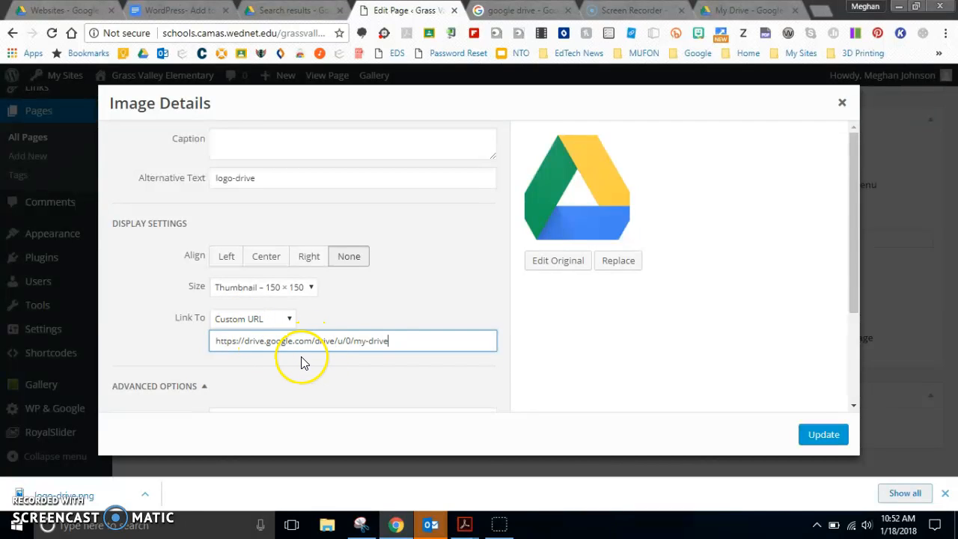
{"action": "scroll", "coordinate": [301, 359], "scroll_direction": "down", "scroll_amount": 2}
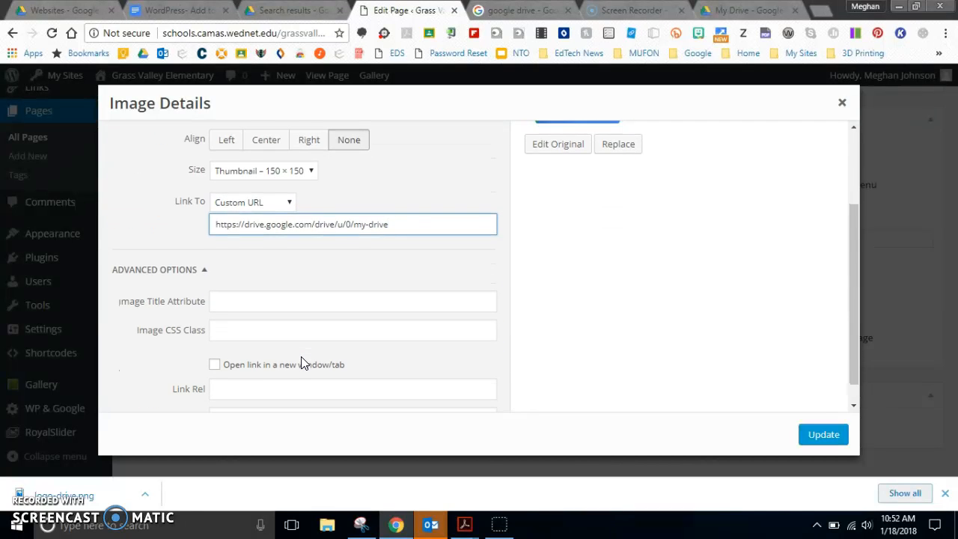
{"action": "scroll", "coordinate": [301, 356], "scroll_direction": "down", "scroll_amount": 1}
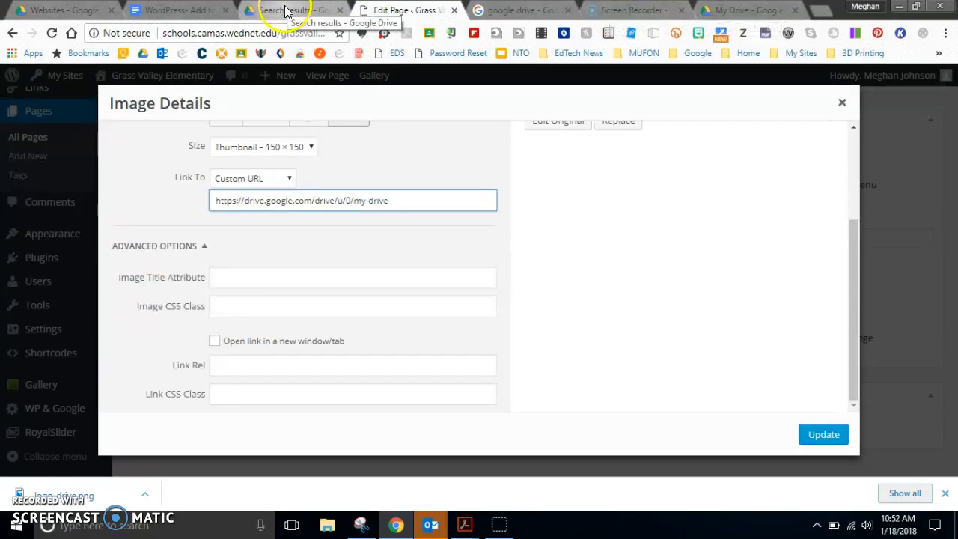
Step: Set the Drive logo's link to open in a new window/tab and apply the updated image details
{"action": "left_click", "coordinate": [214, 342]}
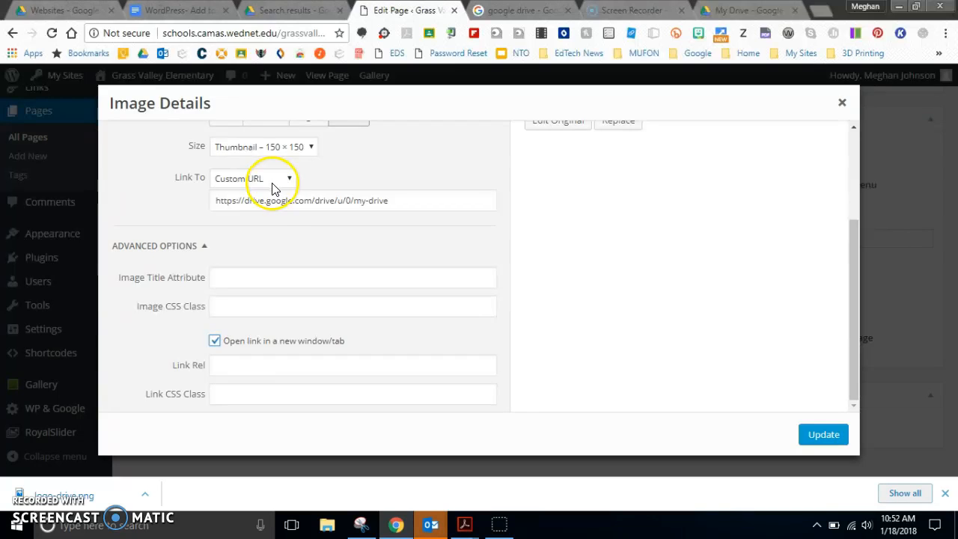
{"action": "left_click", "coordinate": [844, 444]}
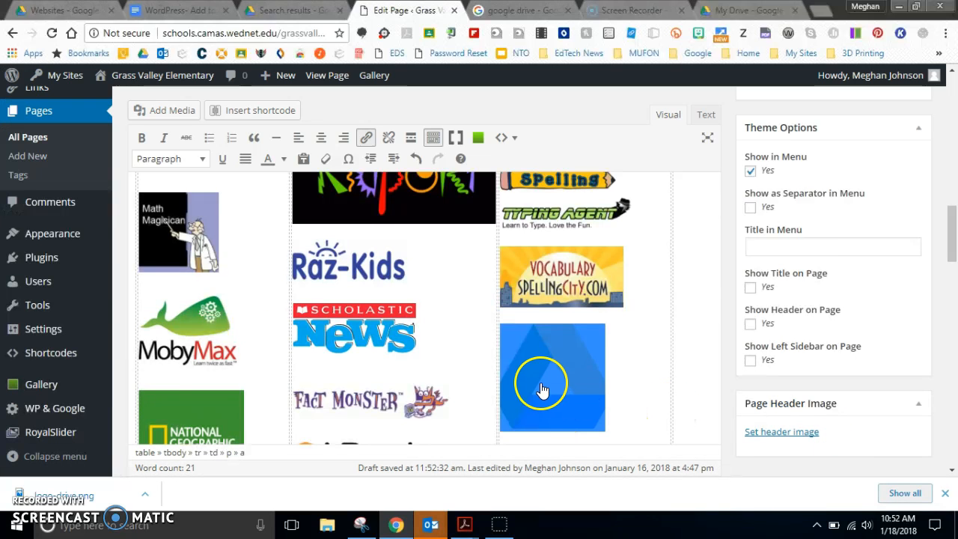
{"action": "left_click", "coordinate": [624, 376]}
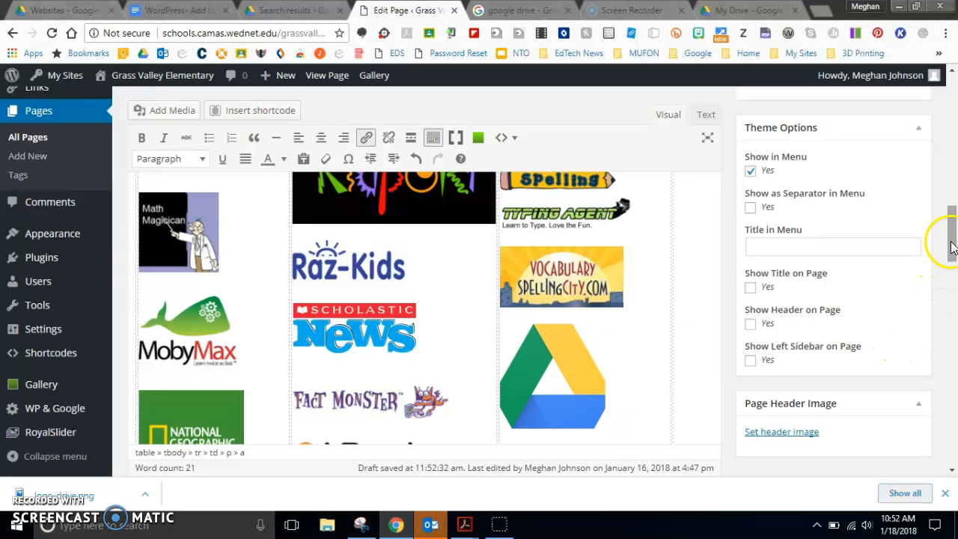
Step: Preview the page changes, test the Google Drive logo's link on the preview, and return to the page editor
{"action": "left_click_drag", "start_coordinate": [947, 206], "coordinate": [947, 150]}
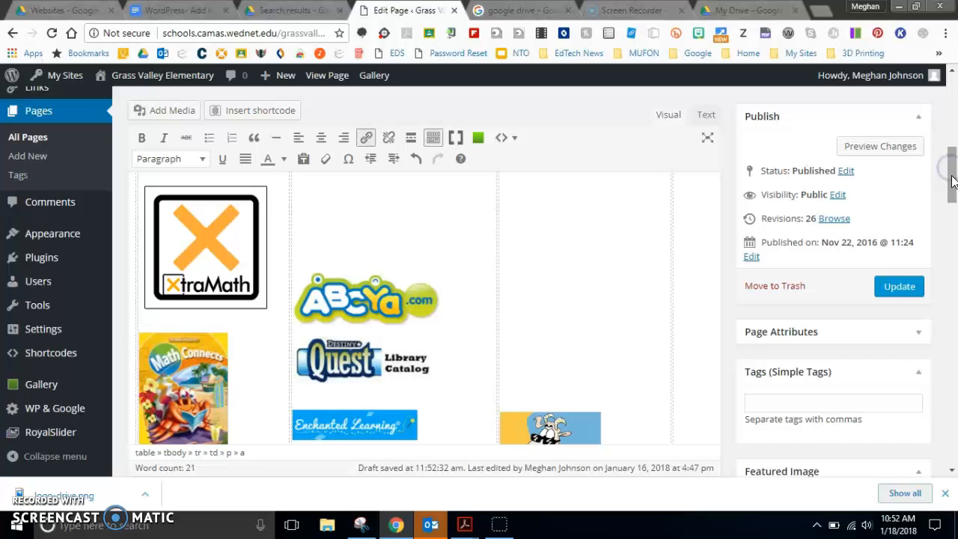
{"action": "left_click", "coordinate": [883, 146]}
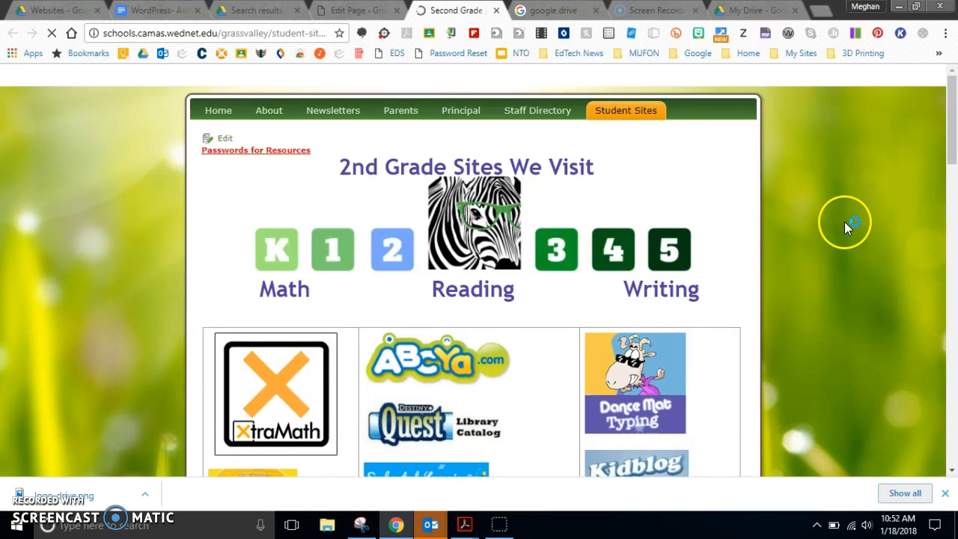
{"action": "left_click_drag", "start_coordinate": [952, 150], "coordinate": [953, 200]}
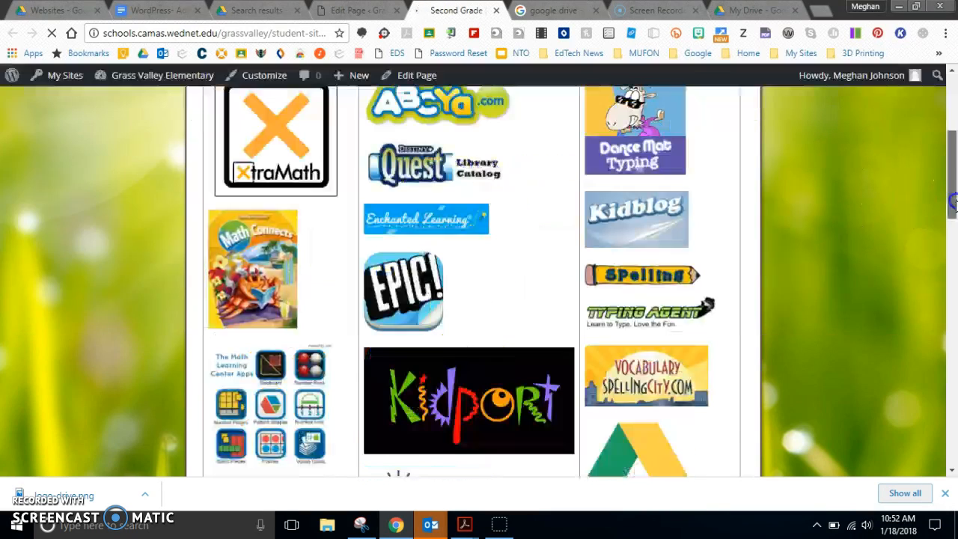
{"action": "left_click_drag", "start_coordinate": [951, 258], "coordinate": [950, 265]}
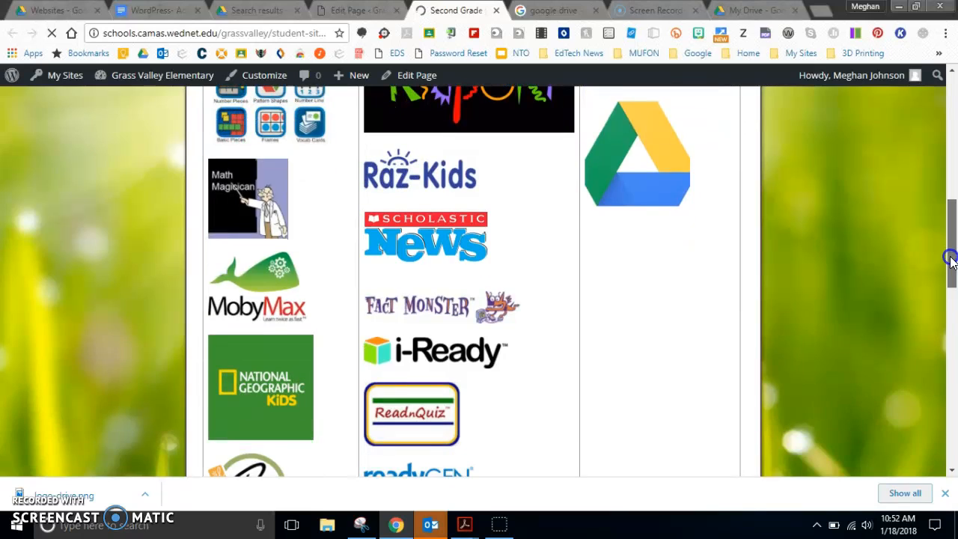
{"action": "left_click", "coordinate": [628, 173]}
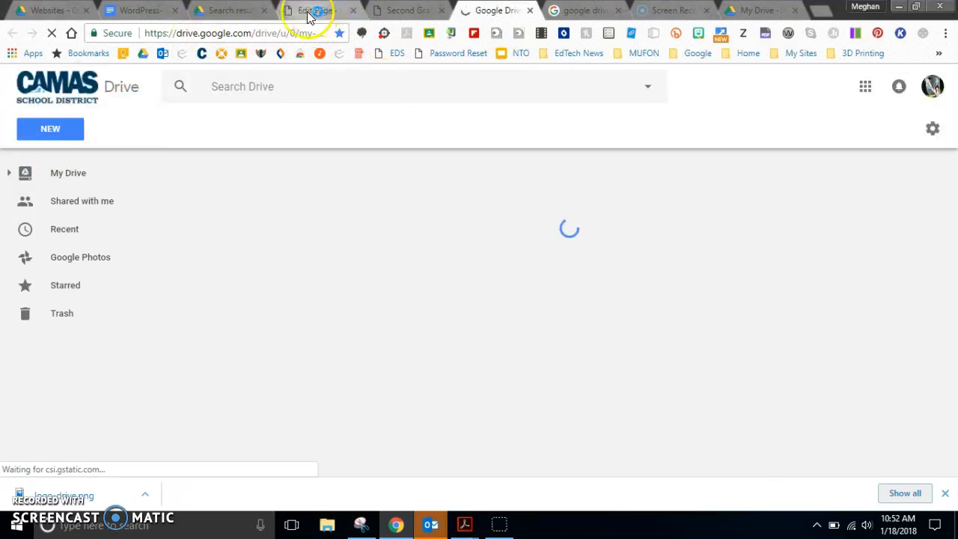
{"action": "left_click", "coordinate": [309, 15]}
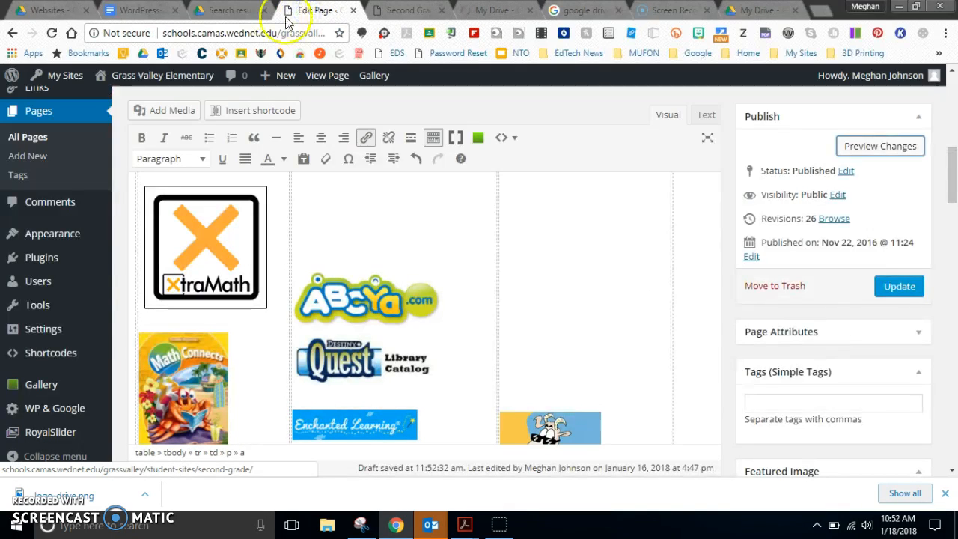